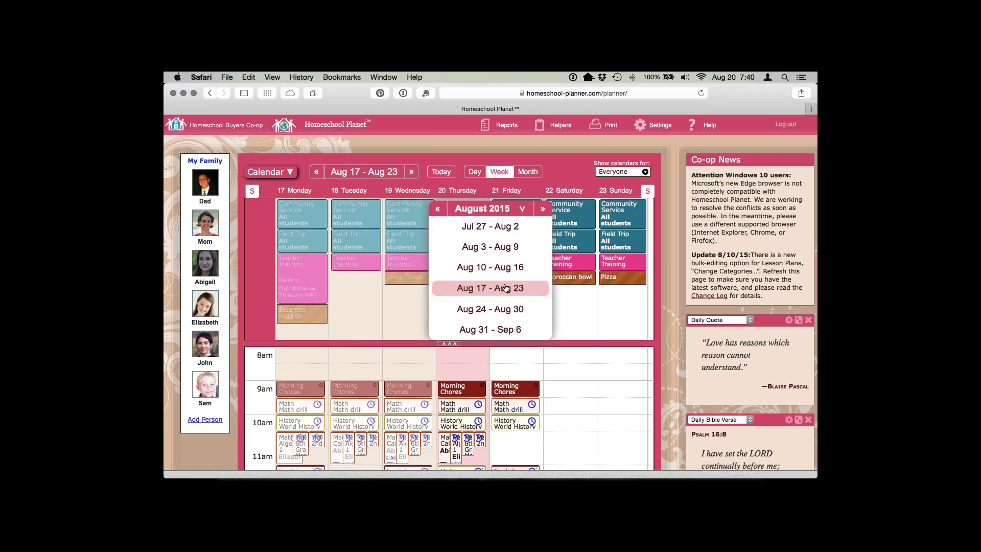
View the list of family members whose calendars can be shown, leaving the selection on Everyone
left_click(406, 160)
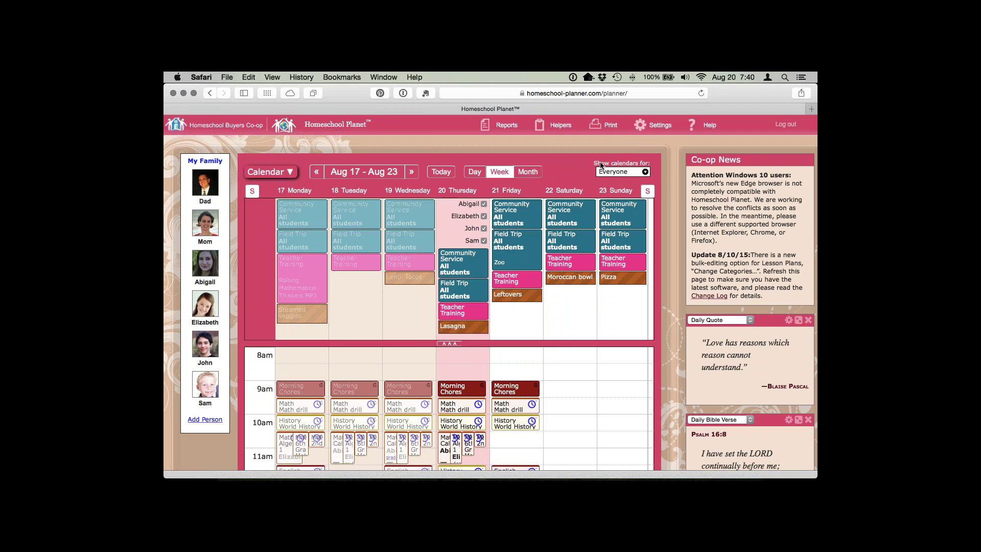
left_click(645, 172)
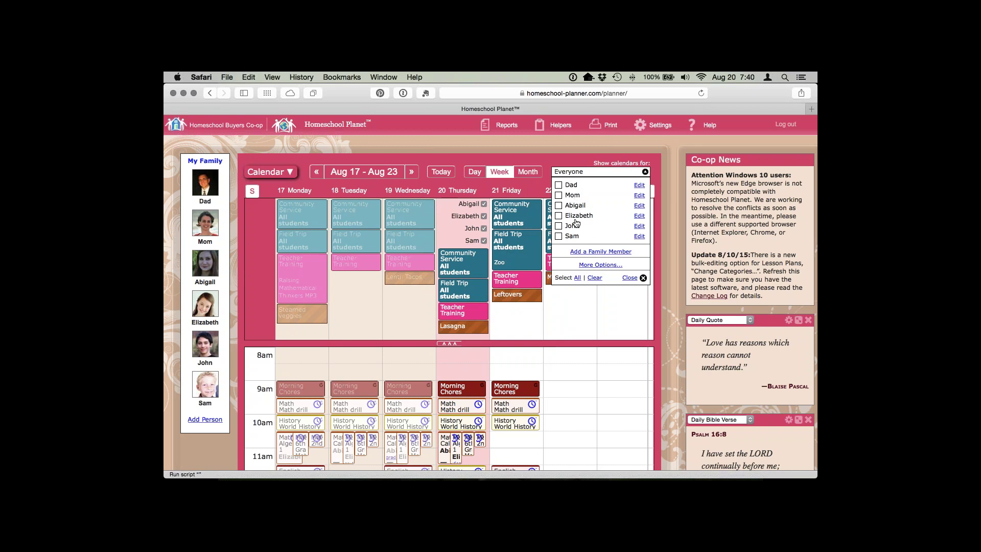
left_click(629, 278)
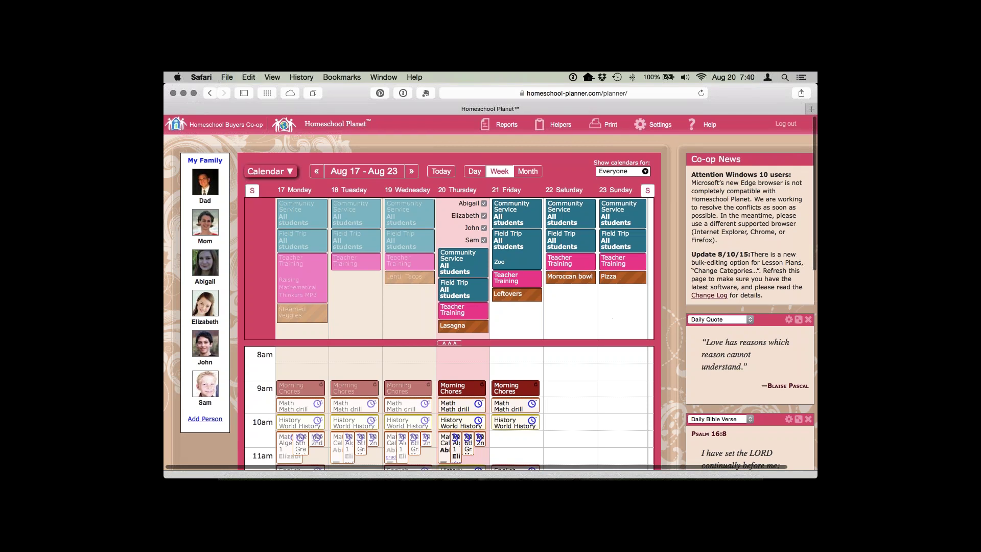
Look through the weekly schedule for Aug 17 - Aug 23 and the quote, verse, shopping, lookup and to-do widgets around it
scroll(241, 229, "down", 2)
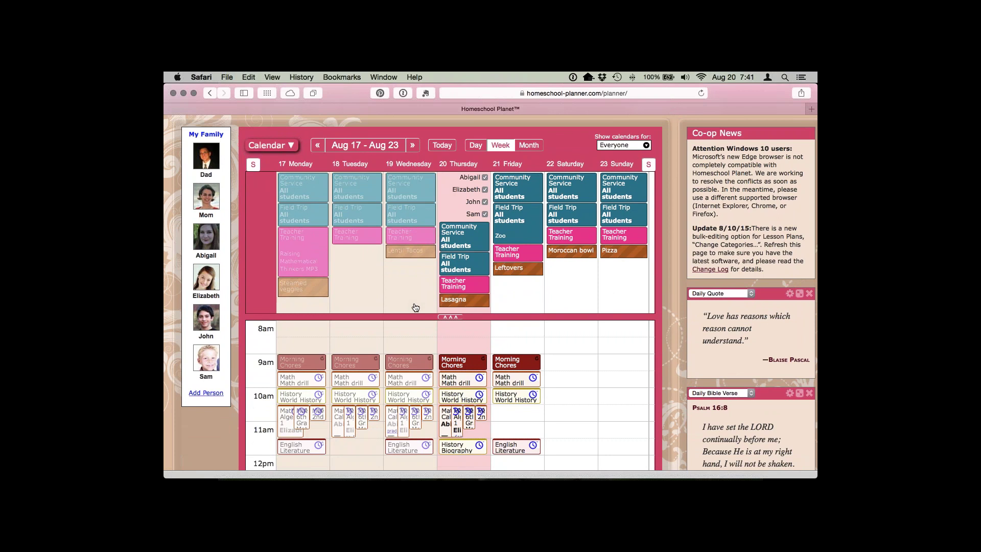
scroll(415, 307, "down", 1)
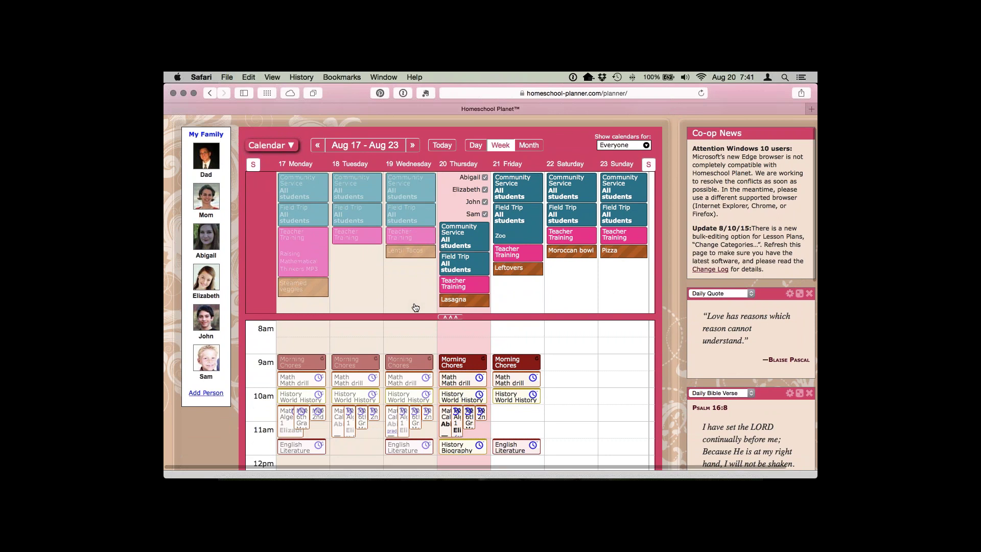
scroll(415, 307, "down", 1)
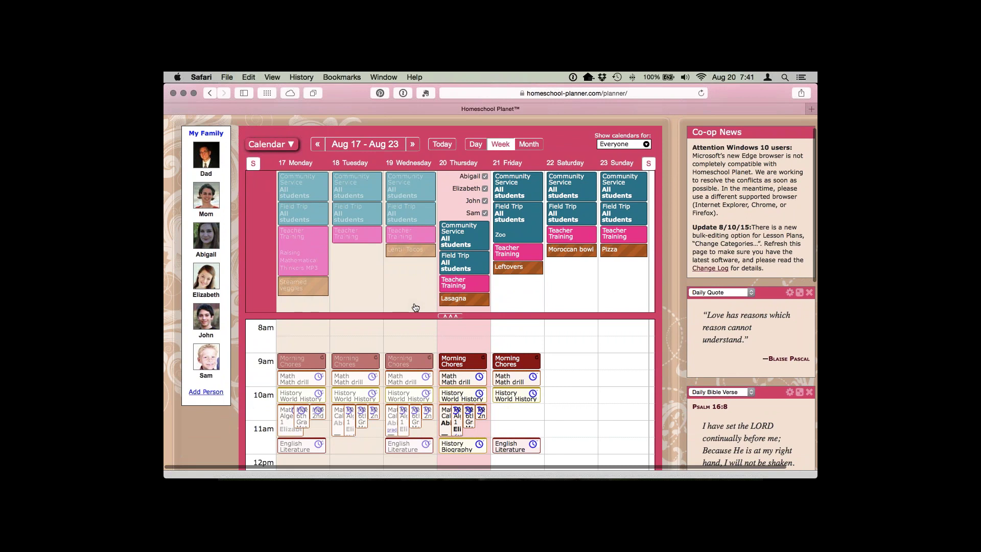
scroll(415, 307, "down", 5)
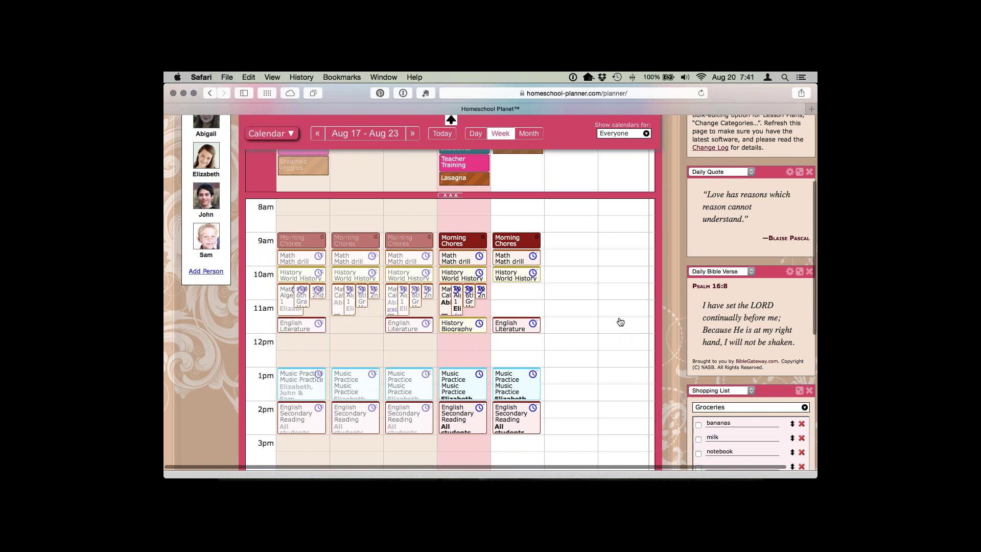
scroll(621, 322, "up", 3)
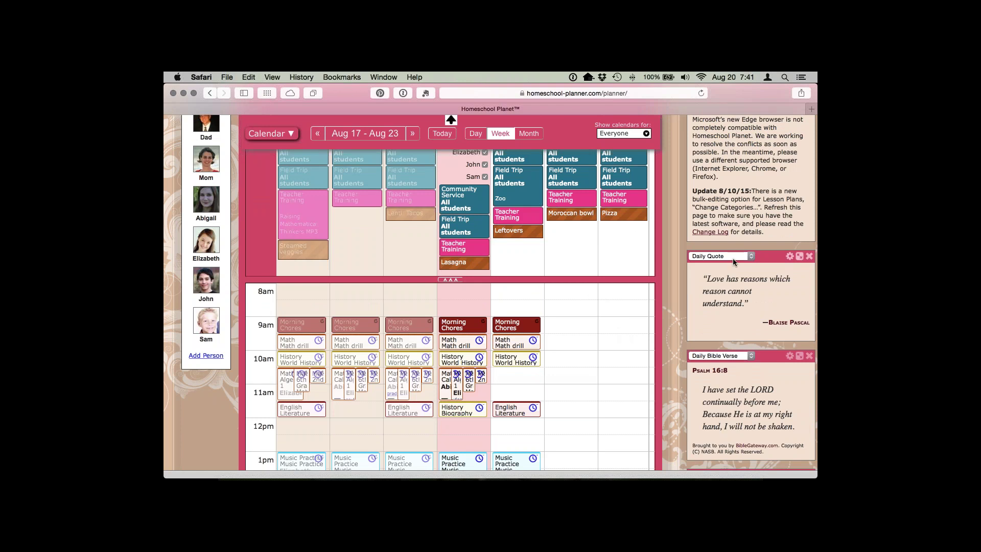
scroll(732, 258, "down", 5)
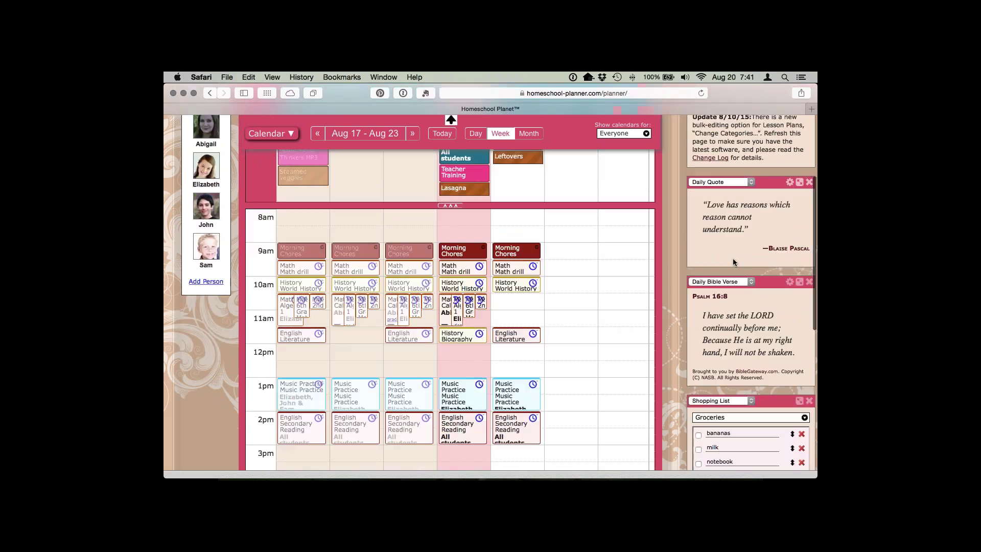
scroll(734, 262, "down", 7)
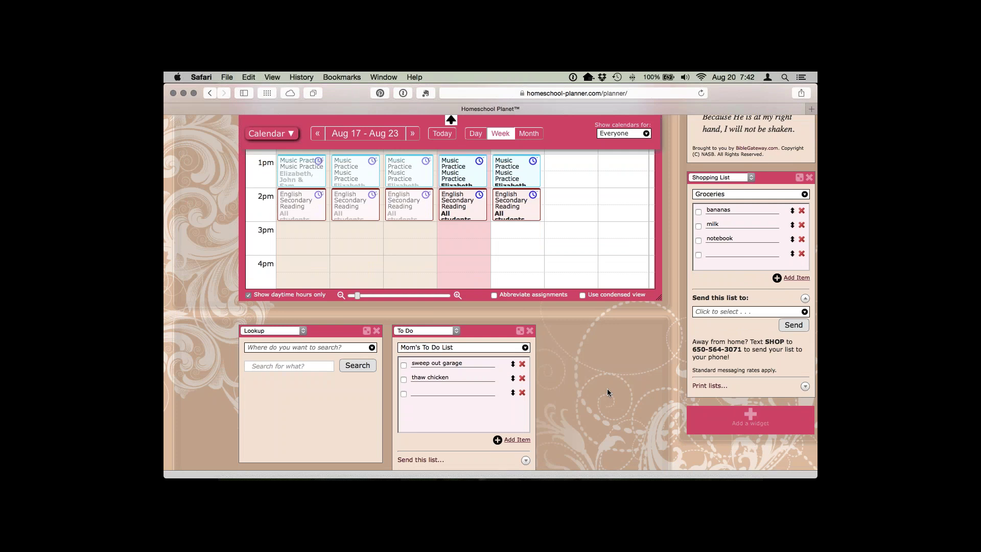
scroll(607, 389, "up", 6)
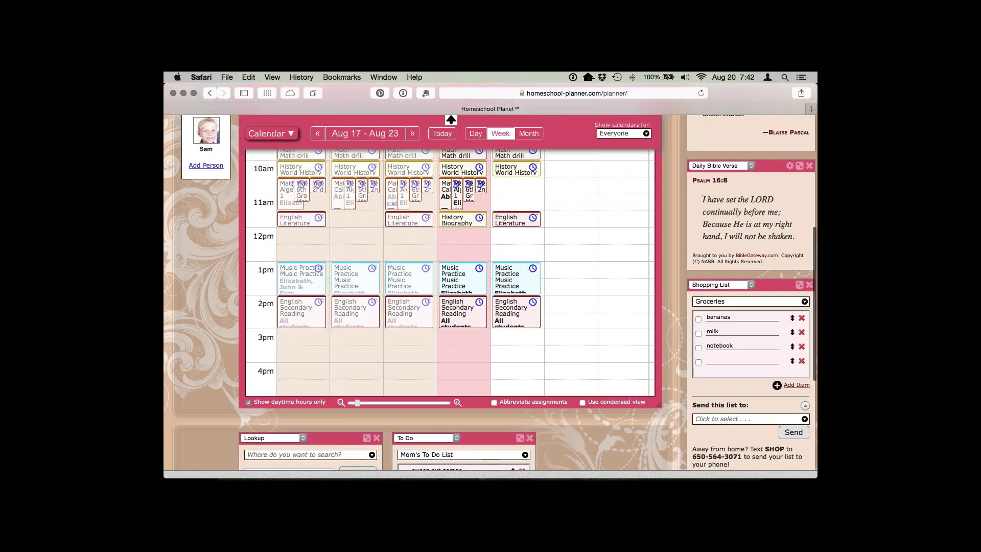
scroll(449, 286, "up", 2)
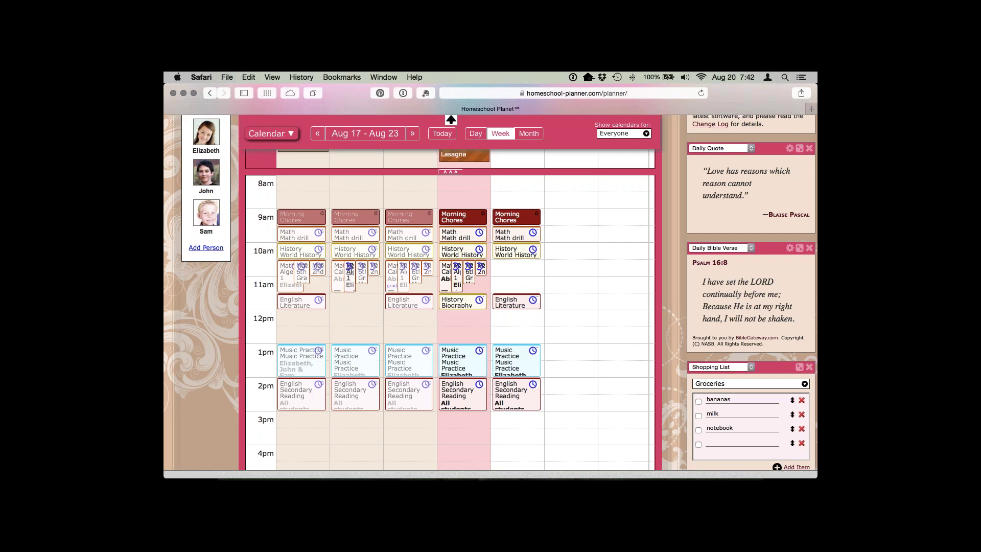
Start a new class in the Tuesday, August 18 late-morning slot with subject Science and the title "Nature Study"
left_click(344, 302)
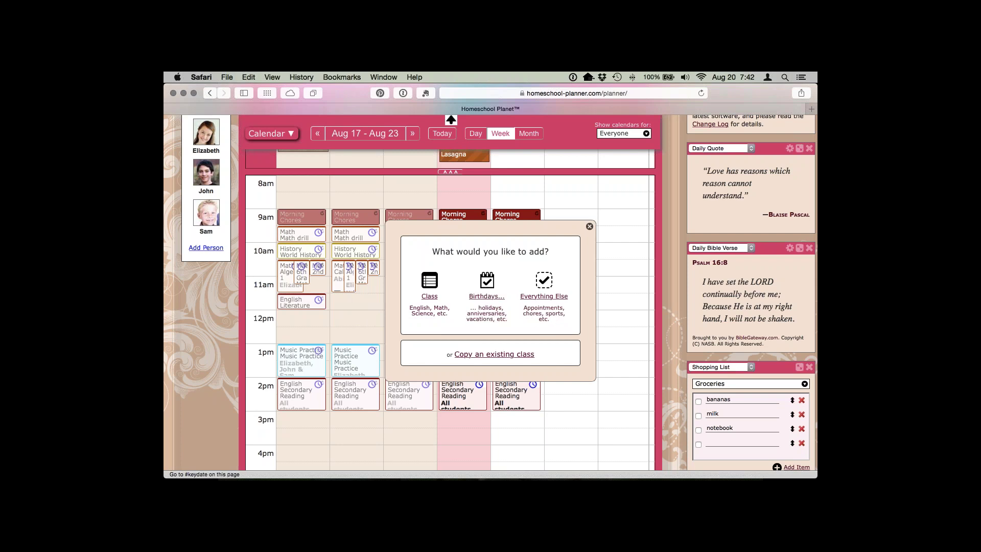
left_click(429, 297)
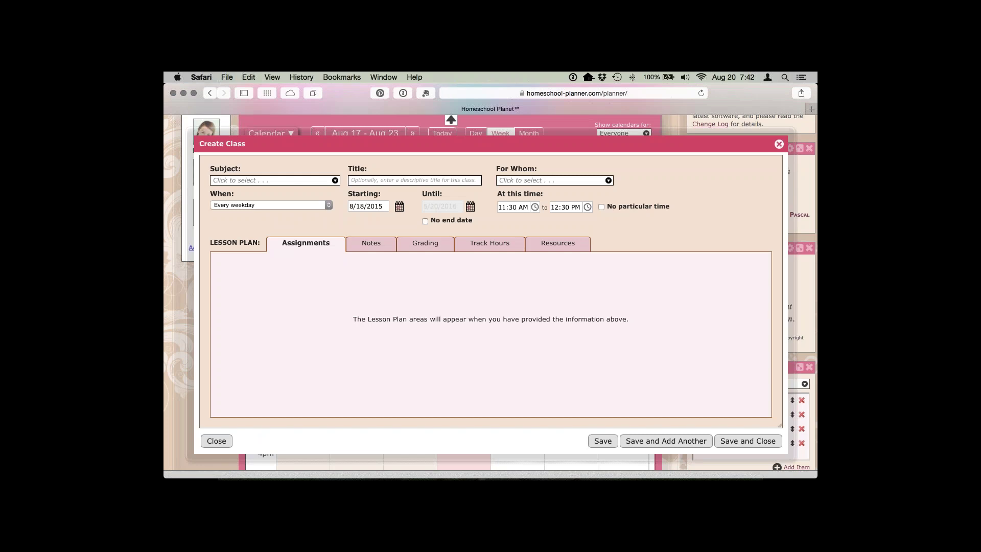
left_click(335, 181)
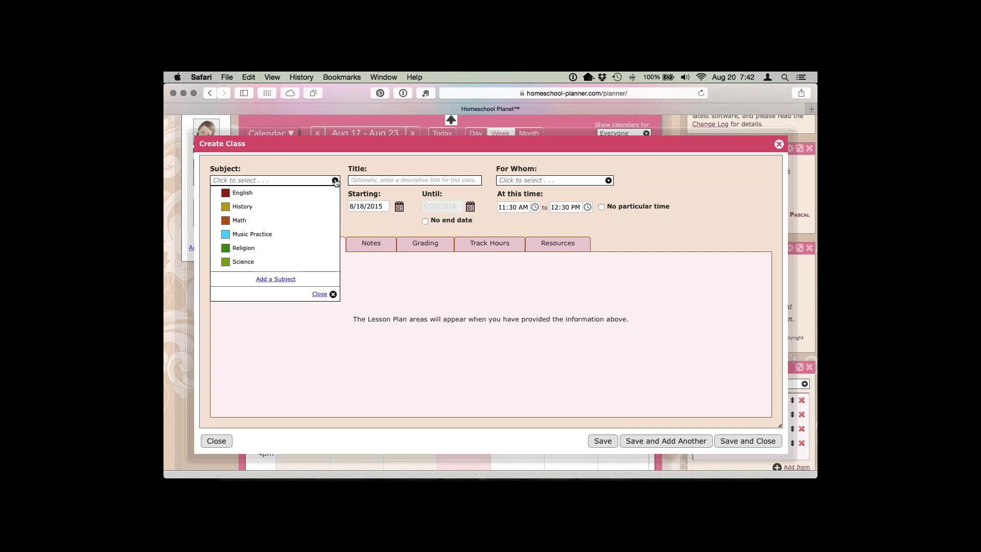
mouse_move(313, 210)
left_click(240, 262)
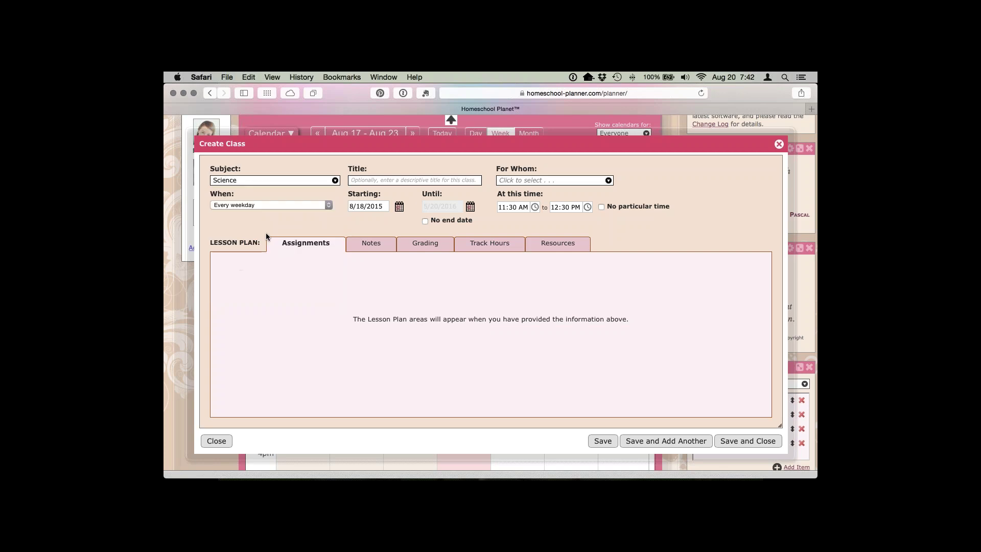
left_click(361, 179)
type("Nature Study")
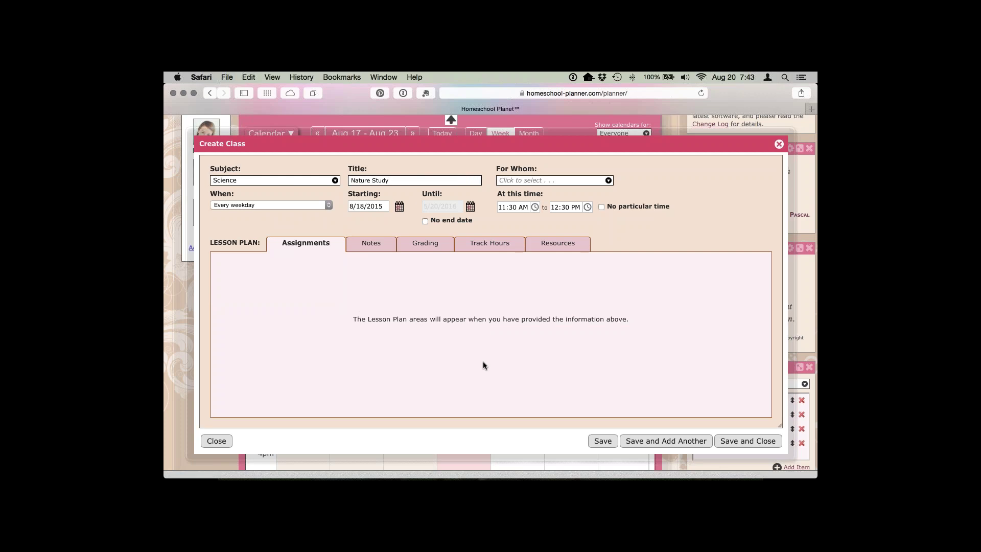
Assign the Nature Study class to all four students, leaving both parents out
left_click(609, 182)
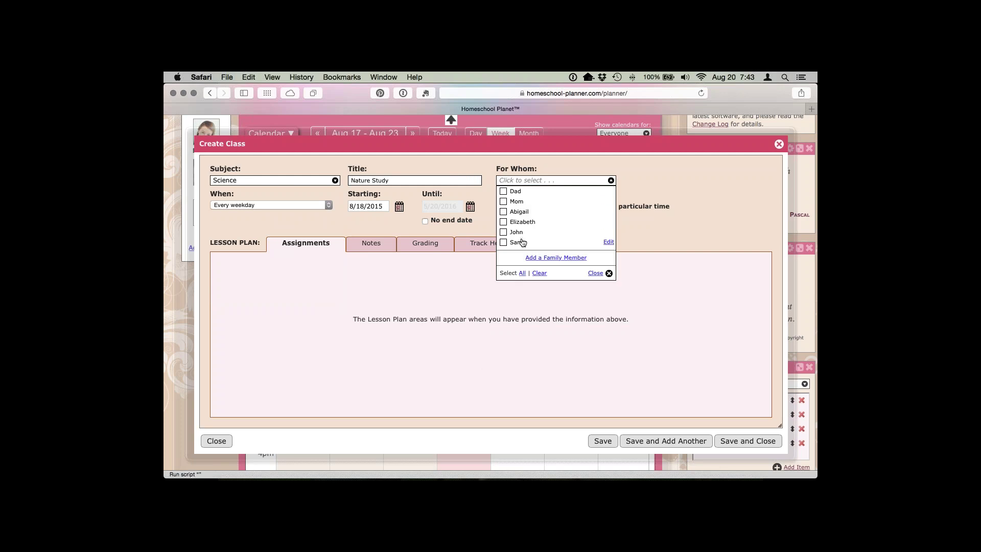
left_click(504, 213)
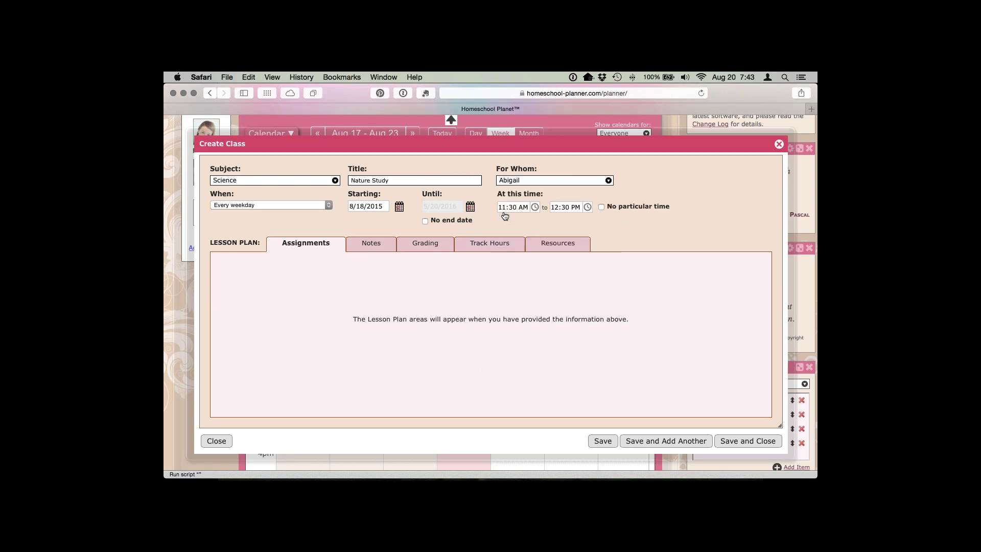
left_click(608, 181)
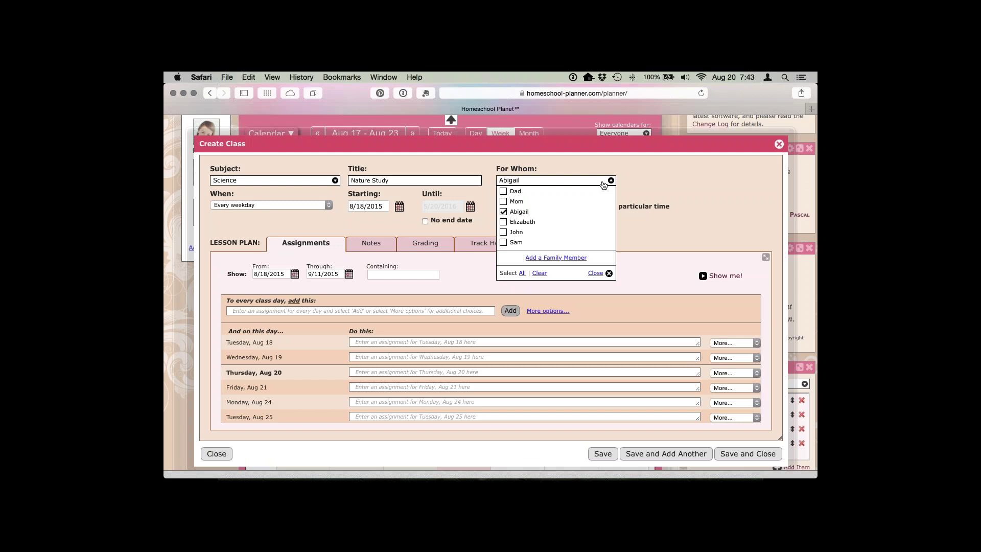
left_click(503, 222)
left_click(504, 232)
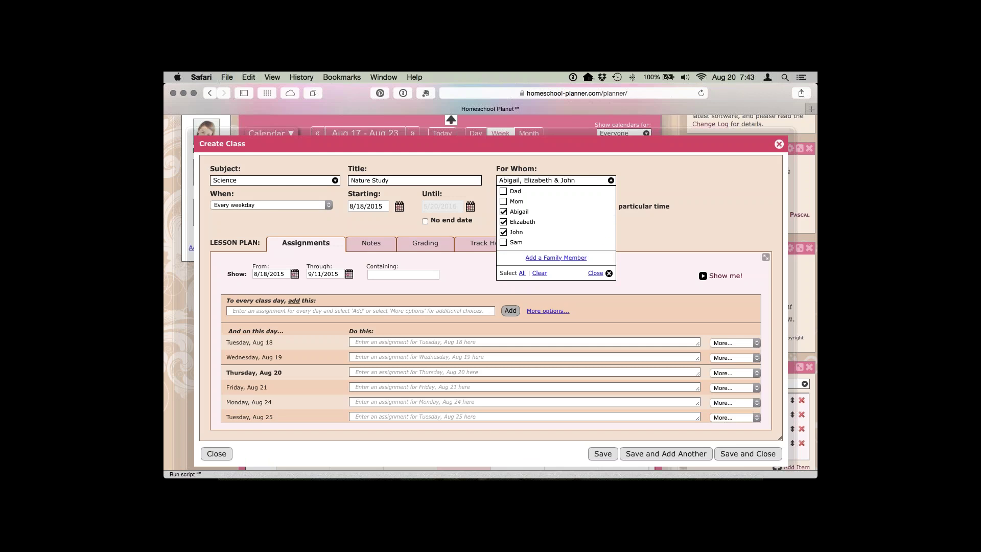
left_click(503, 243)
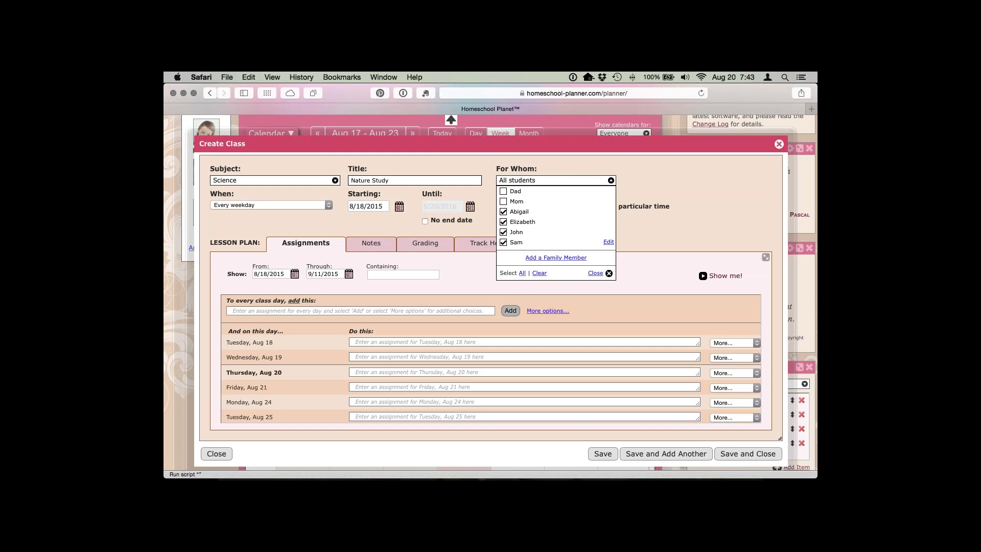
left_click(595, 273)
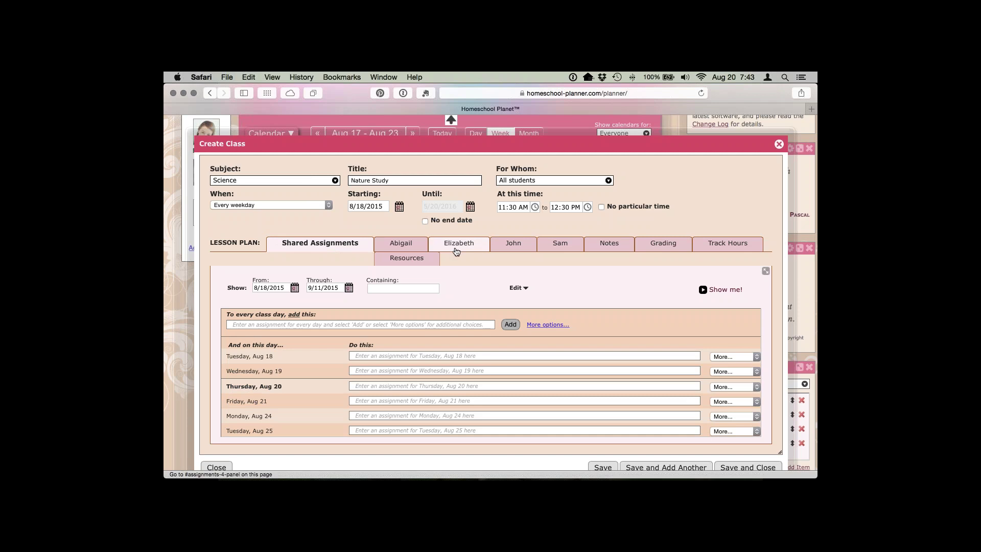
Set the Nature Study class to repeat every Tuesday until 5/20/2016
left_click(328, 205)
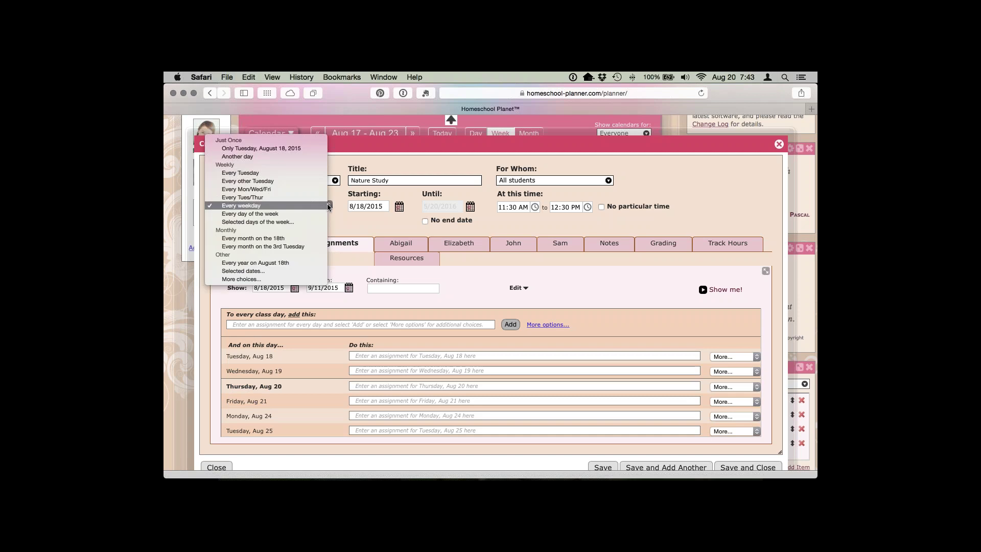
left_click(301, 173)
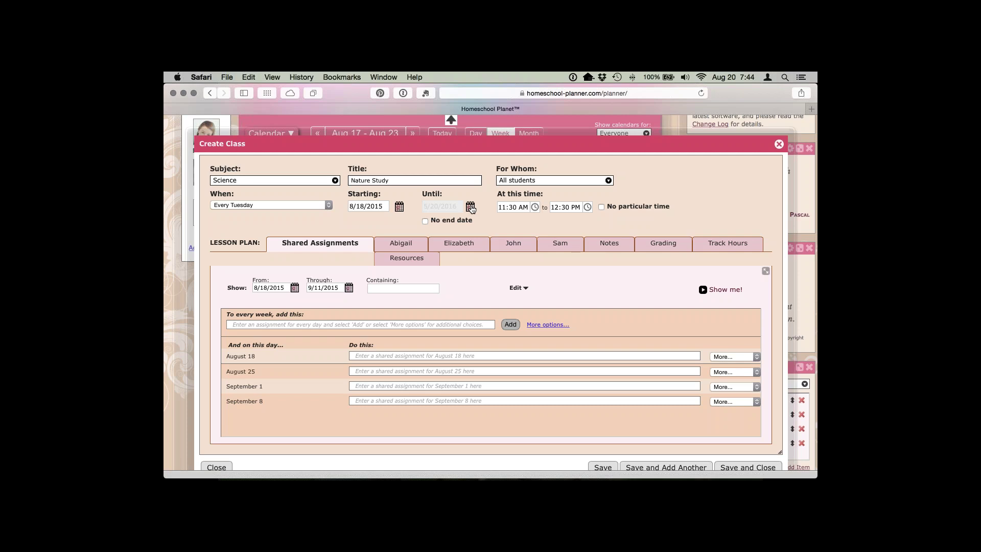
left_click(470, 207)
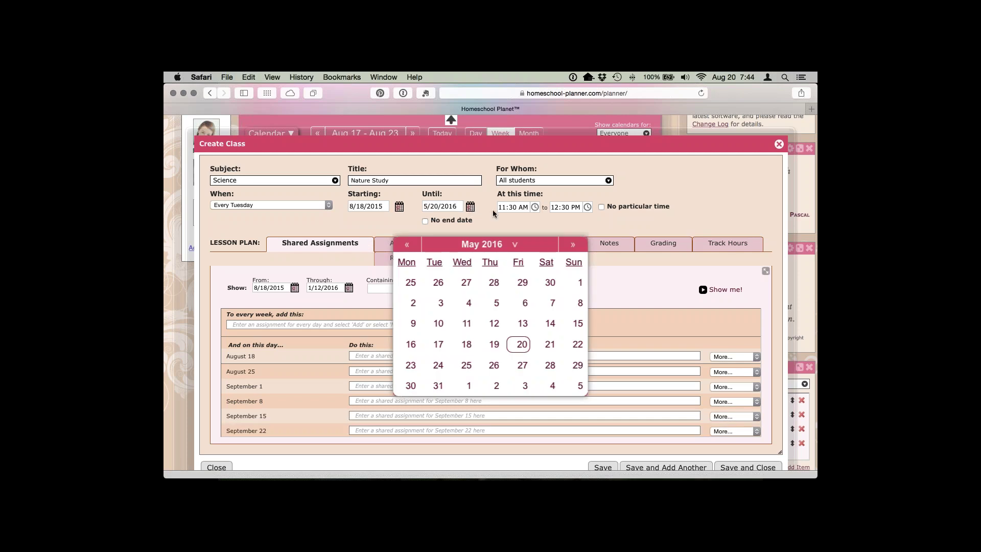
left_click(520, 343)
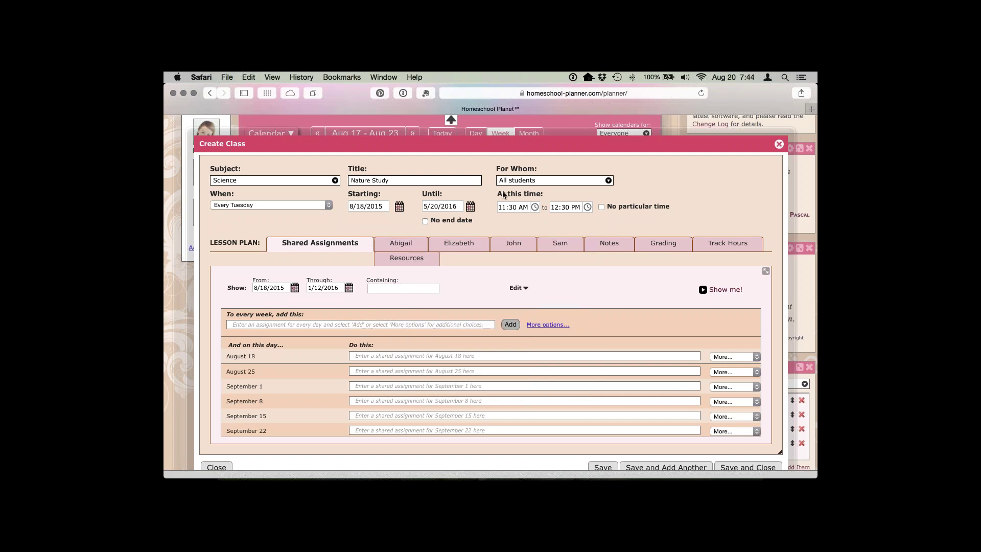
Try the No particular time option on the class and restore its 11:30 AM to 12:30 PM time
left_click(601, 207)
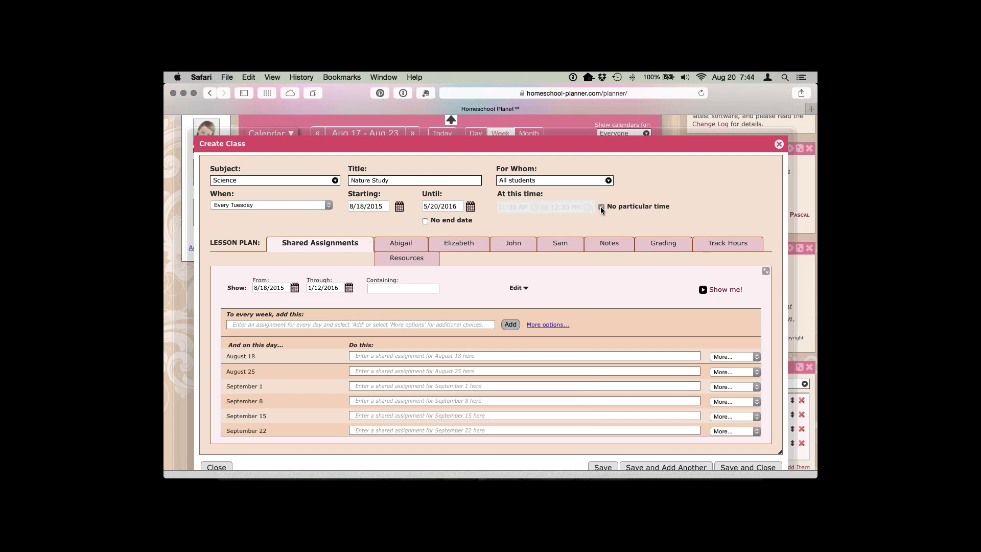
left_click(601, 207)
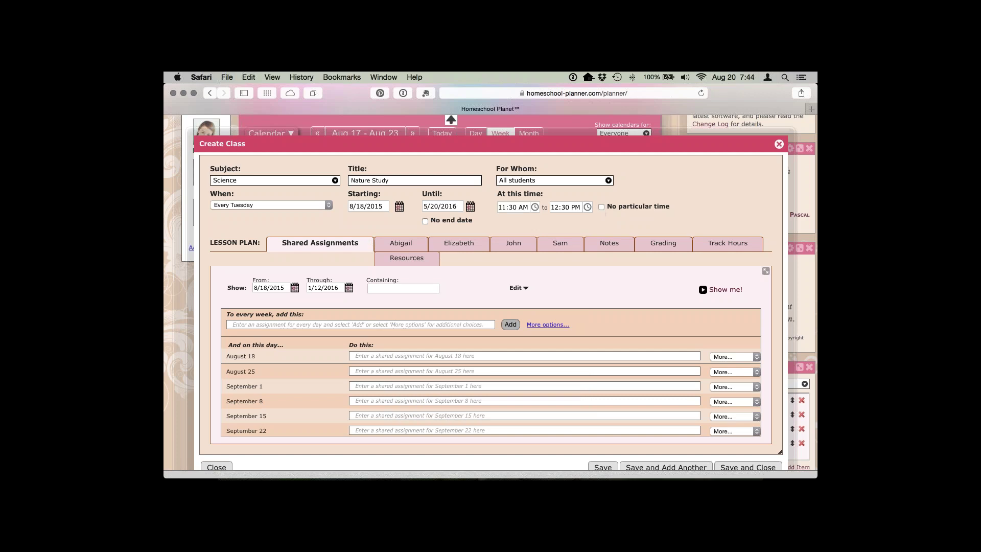
scroll(490, 307, "down", 1)
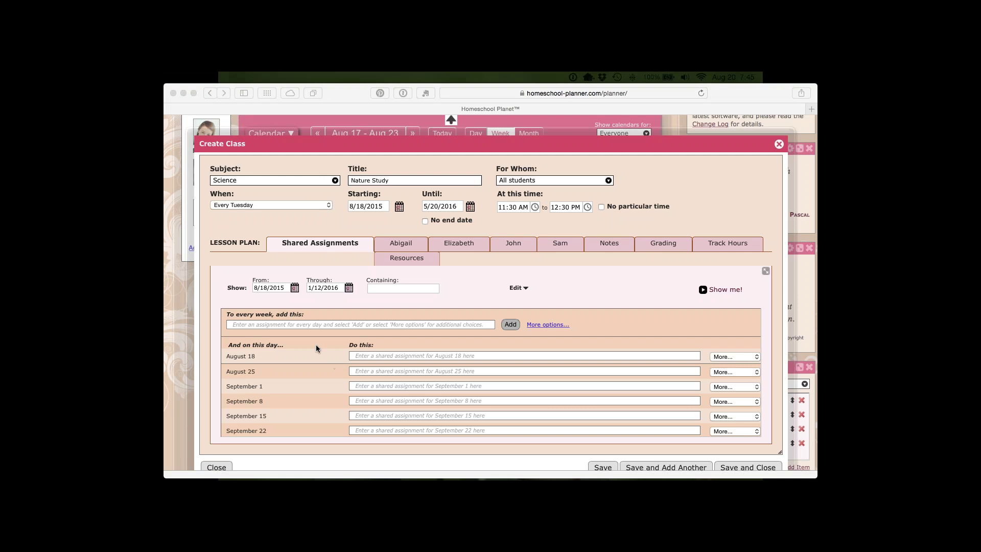
key("ctrl+Left")
key("ctrl+Left")
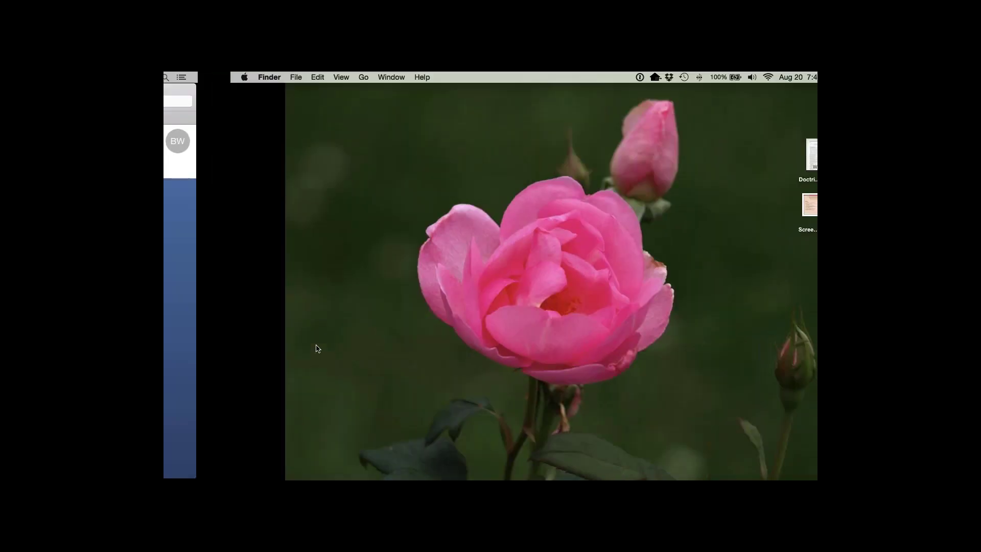
key("ctrl+Right")
key("ctrl+Right")
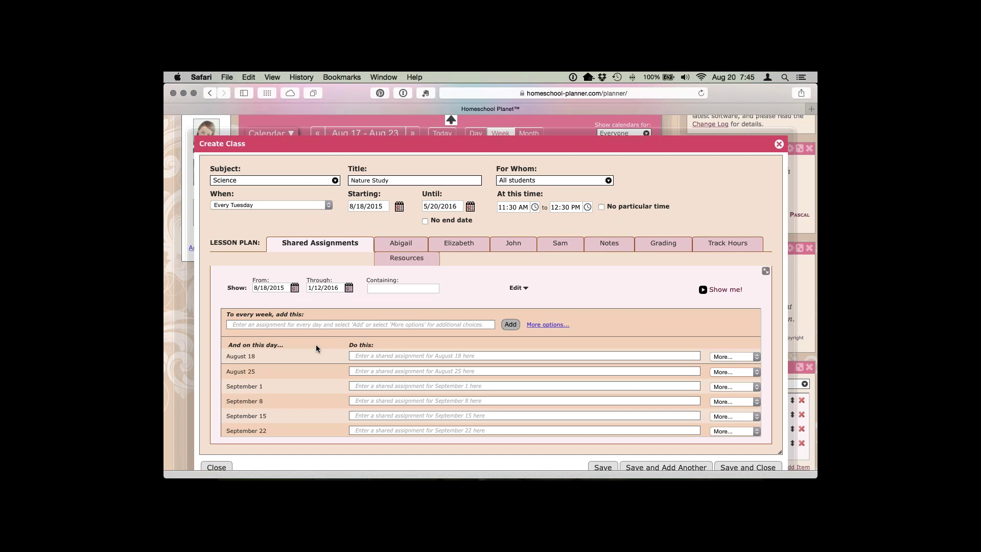
Switch to Mail, scroll down the webinar reminder message and move the inbox window aside to expose the desktop files
key("ctrl+Left")
key("ctrl+Left")
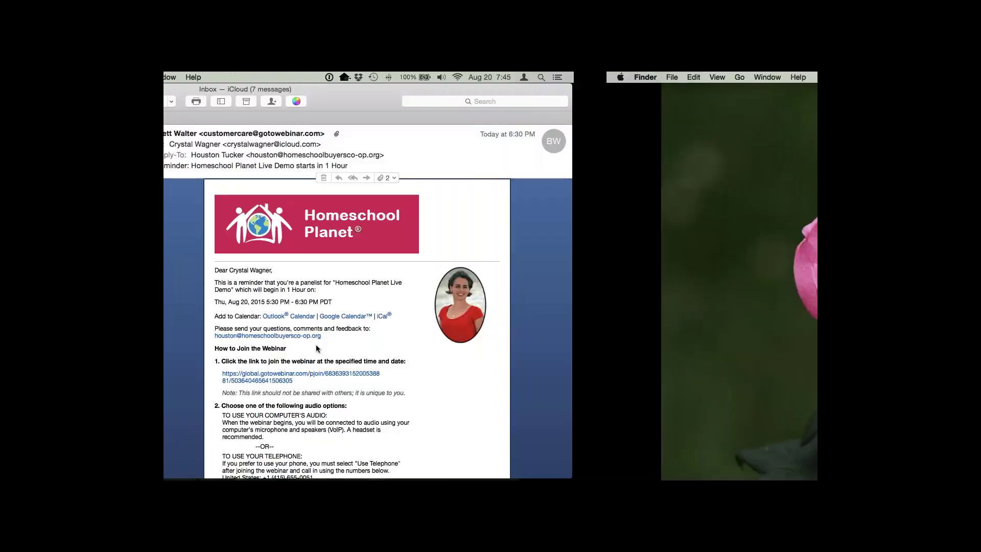
scroll(423, 374, "down", 3)
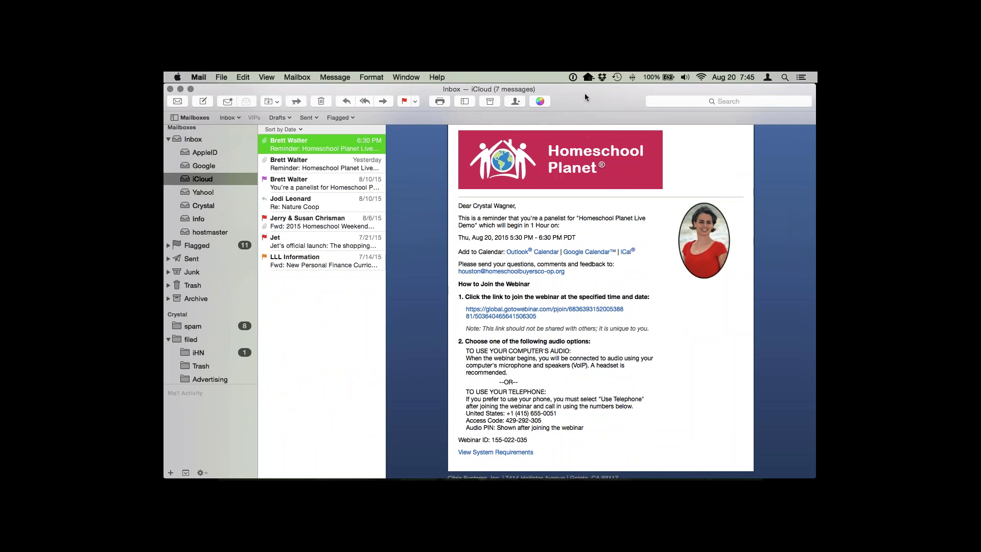
left_click_drag(582, 93, 380, 77)
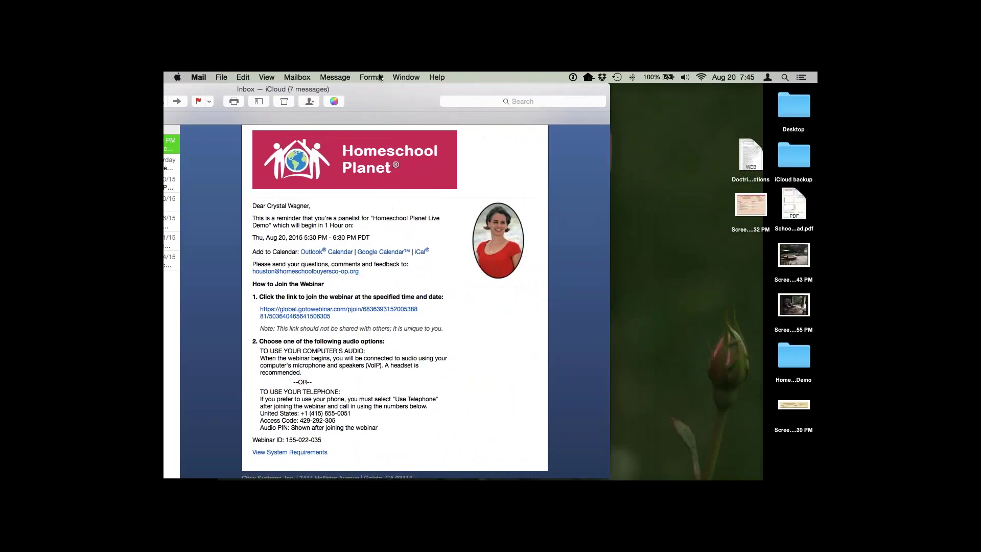